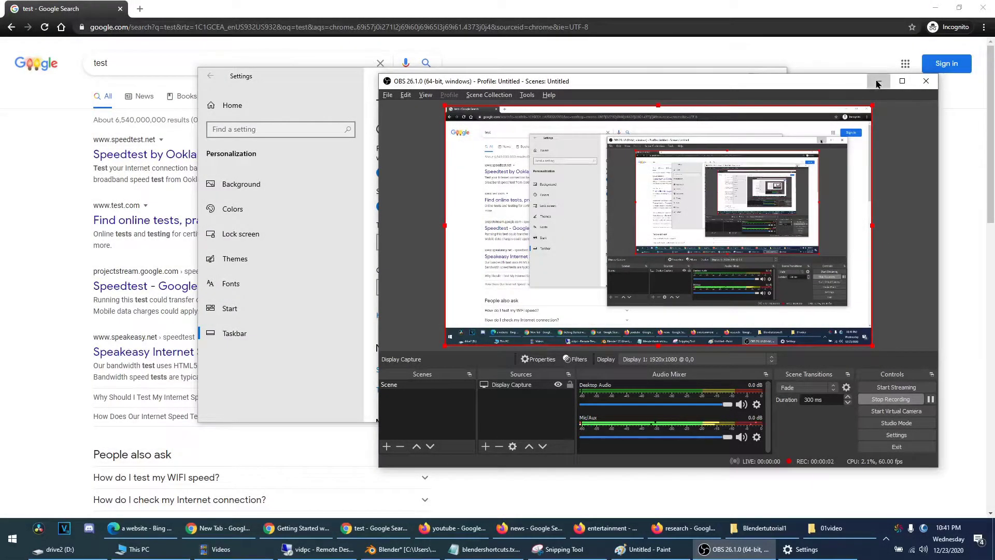
Minimize OBS to reveal the Settings Taskbar page, where buttons never combine
{"action": "left_click", "coordinate": [879, 81]}
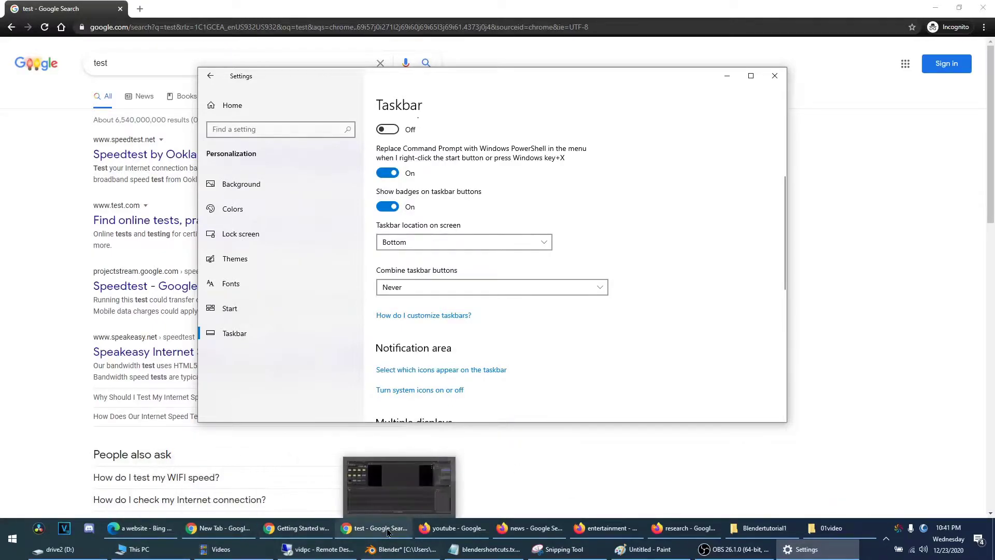
Show and hide the Blender video tutorial window twice from the taskbar
{"action": "left_click", "coordinate": [308, 535]}
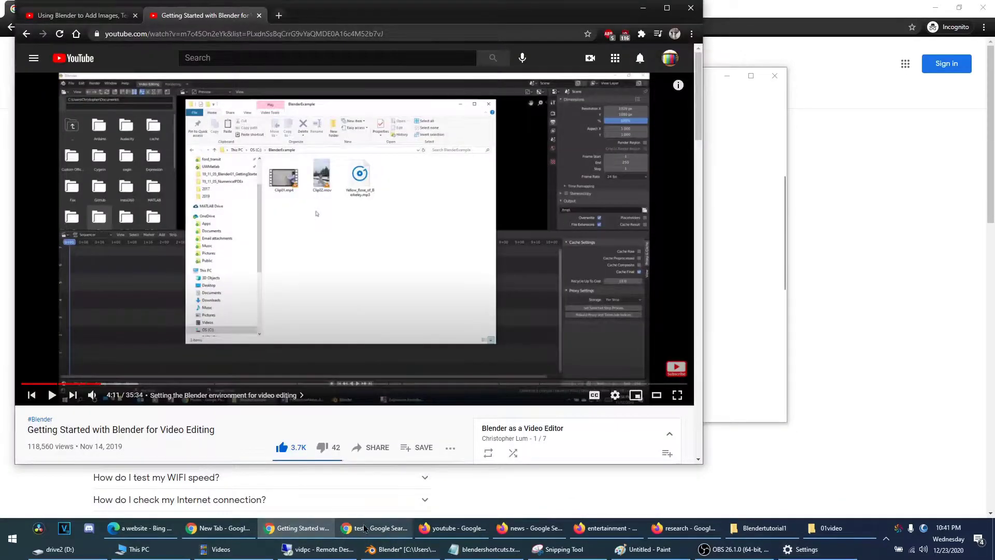
{"action": "left_click", "coordinate": [310, 536]}
{"action": "left_click", "coordinate": [310, 535]}
{"action": "left_click", "coordinate": [310, 536]}
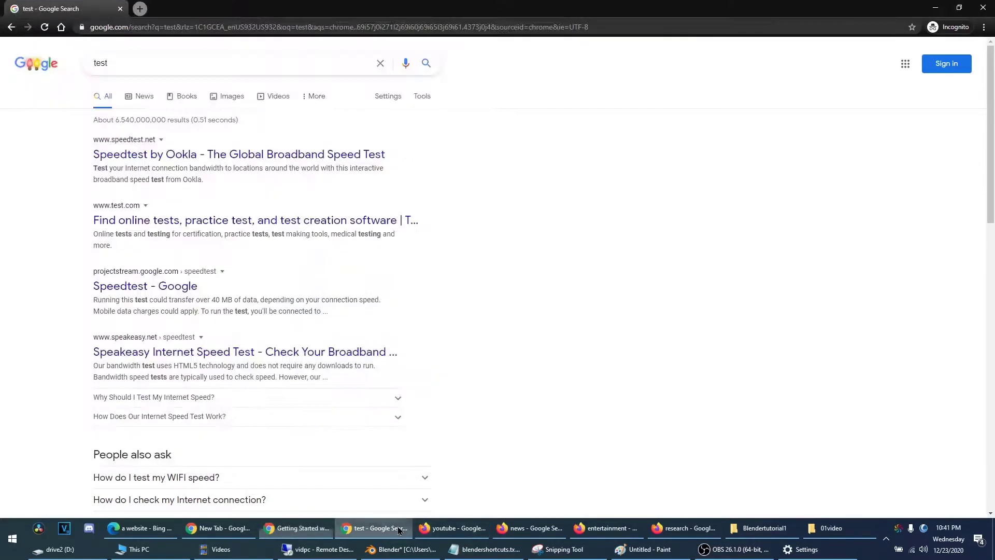
Cycle through the news, entertainment and research search windows, ending on the research results
{"action": "left_click", "coordinate": [525, 534]}
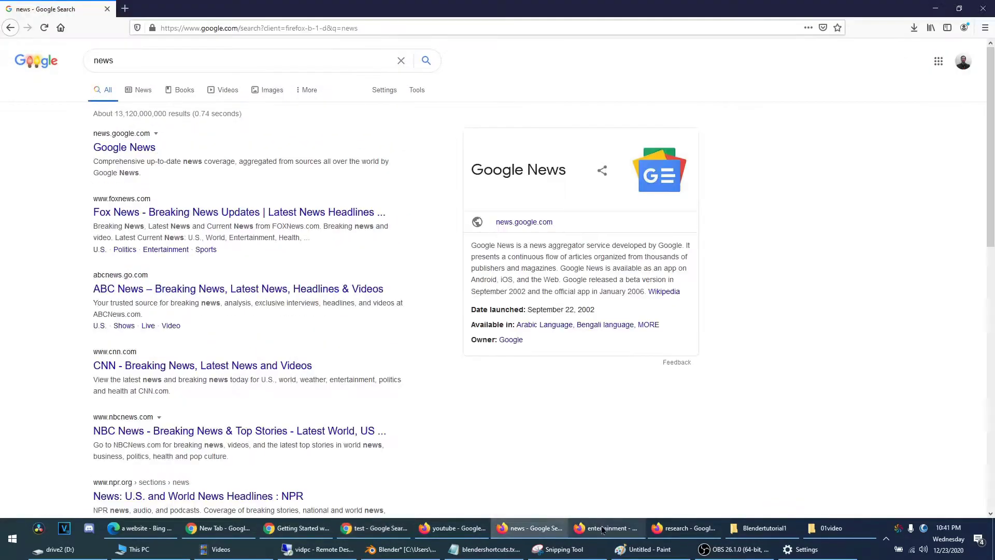
{"action": "left_click", "coordinate": [604, 529]}
{"action": "left_click", "coordinate": [678, 530]}
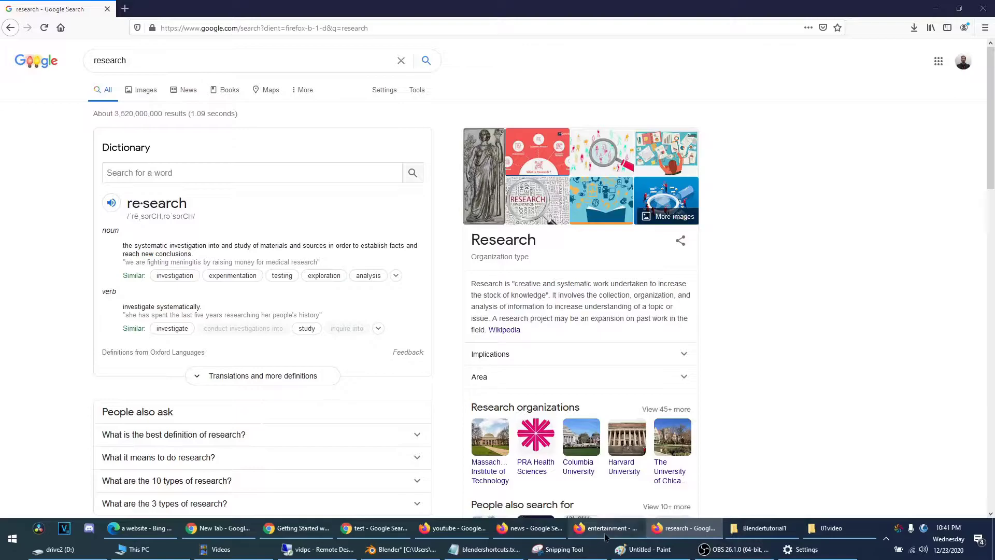
{"action": "left_click", "coordinate": [679, 529]}
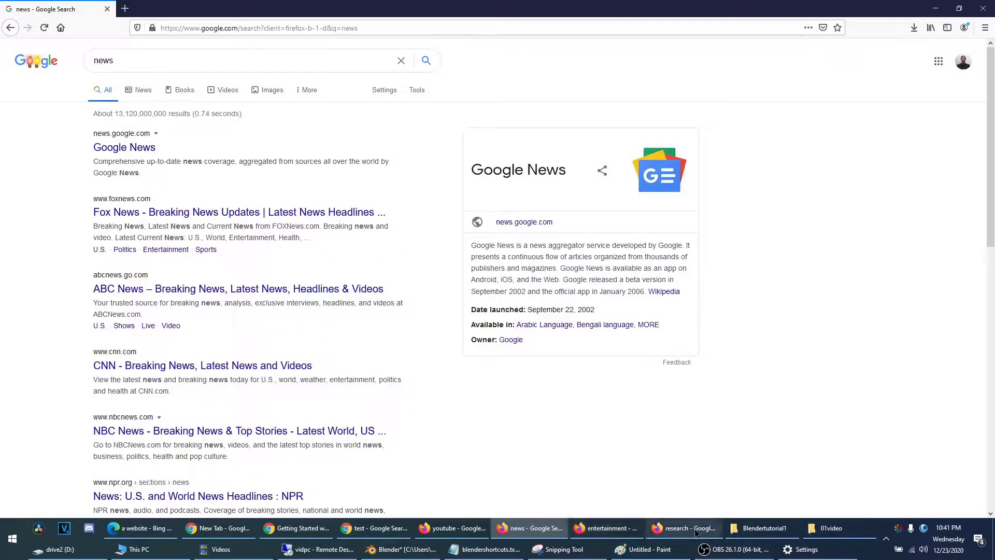
{"action": "left_click", "coordinate": [689, 529]}
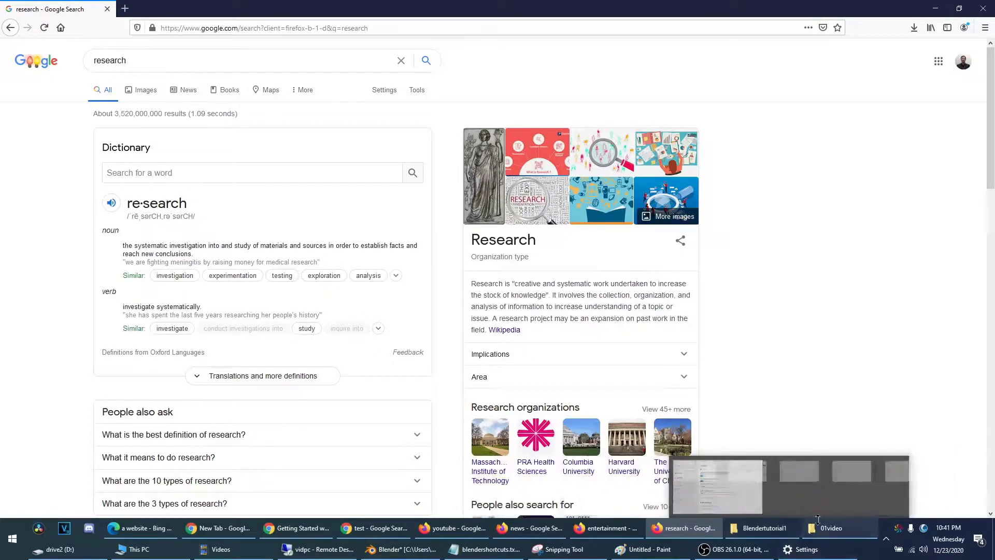
{"action": "mouse_move", "coordinate": [120, 557]}
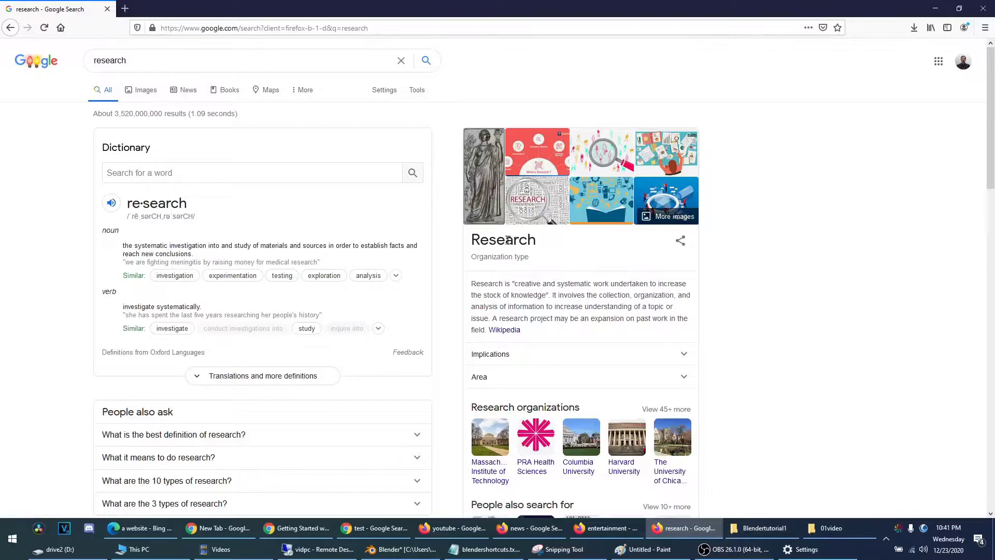
Open the Videos window, then bring the WinterCamp2020 01video folder to the front
{"action": "left_click", "coordinate": [218, 549]}
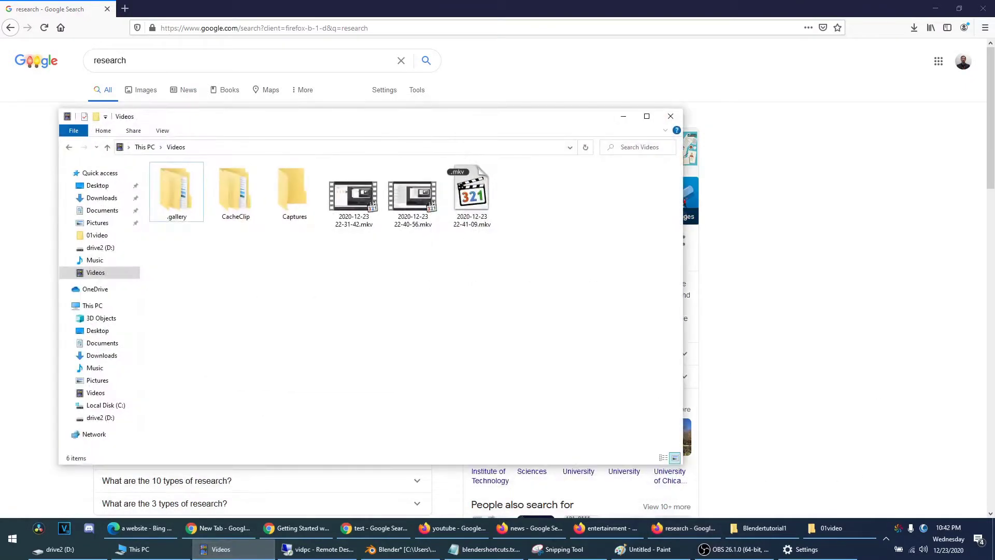
{"action": "left_click", "coordinate": [831, 528]}
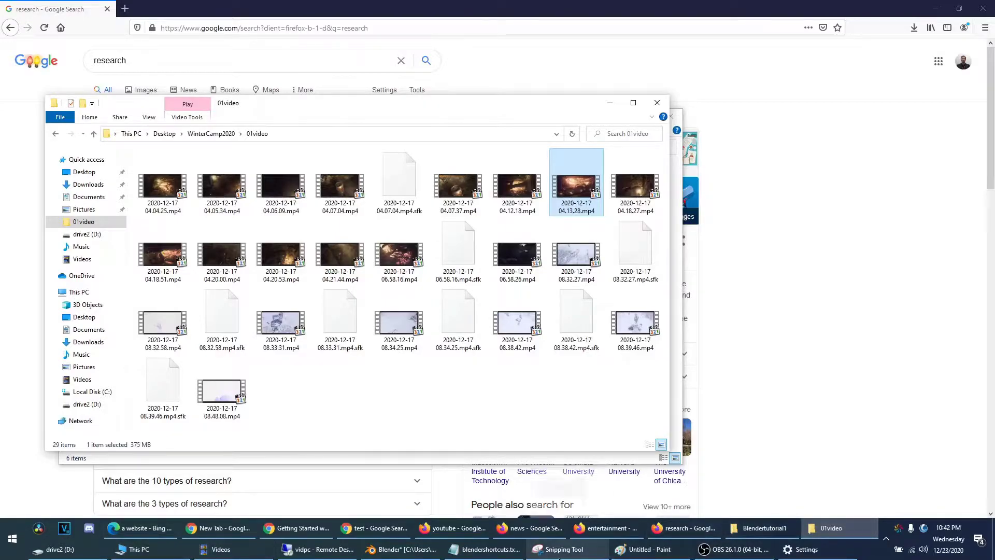
{"action": "mouse_move", "coordinate": [560, 557]}
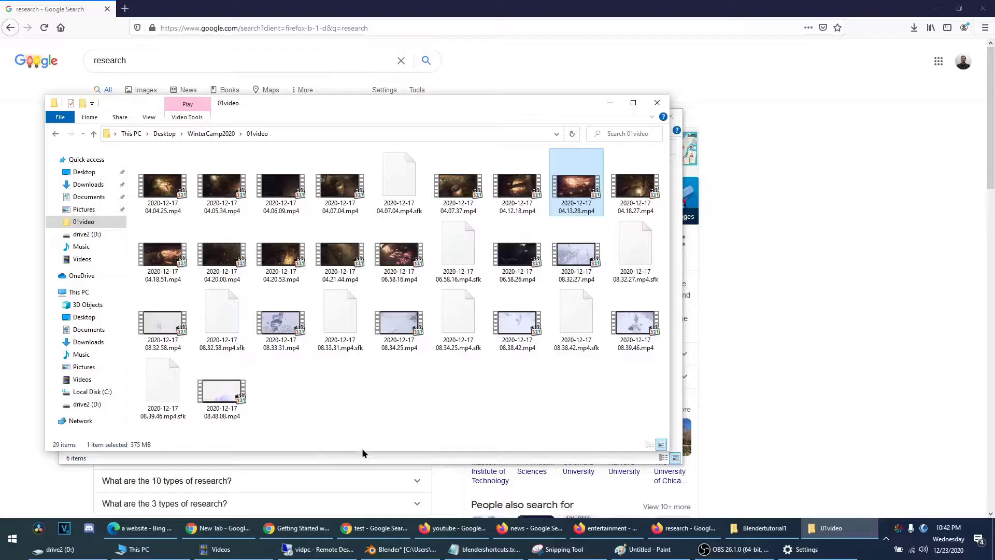
From blendershortcuts.txt, start a new blank Notepad document and move it to the right
{"action": "left_click", "coordinate": [504, 557]}
{"action": "left_click", "coordinate": [92, 104]}
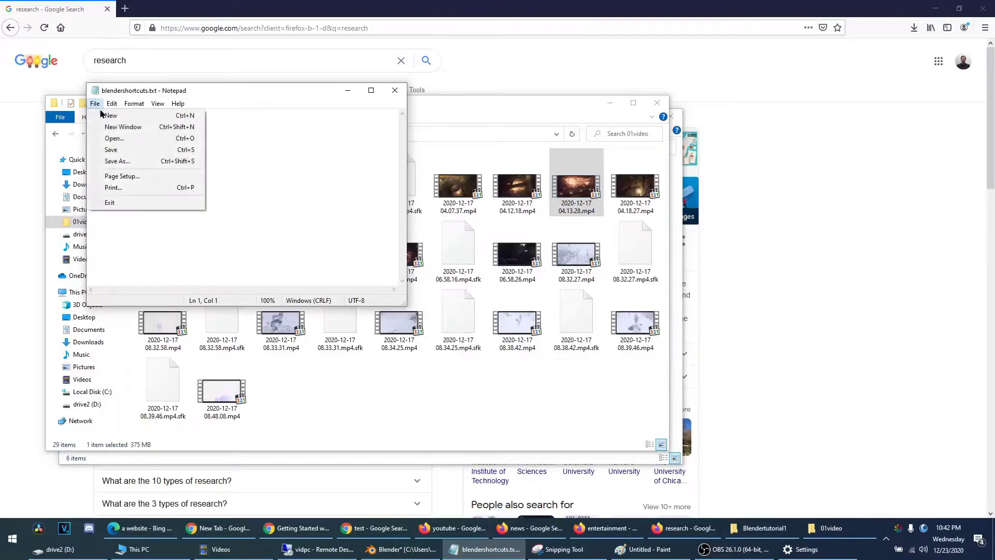
{"action": "left_click", "coordinate": [103, 114]}
{"action": "left_click_drag", "start_coordinate": [271, 99], "coordinate": [749, 160]}
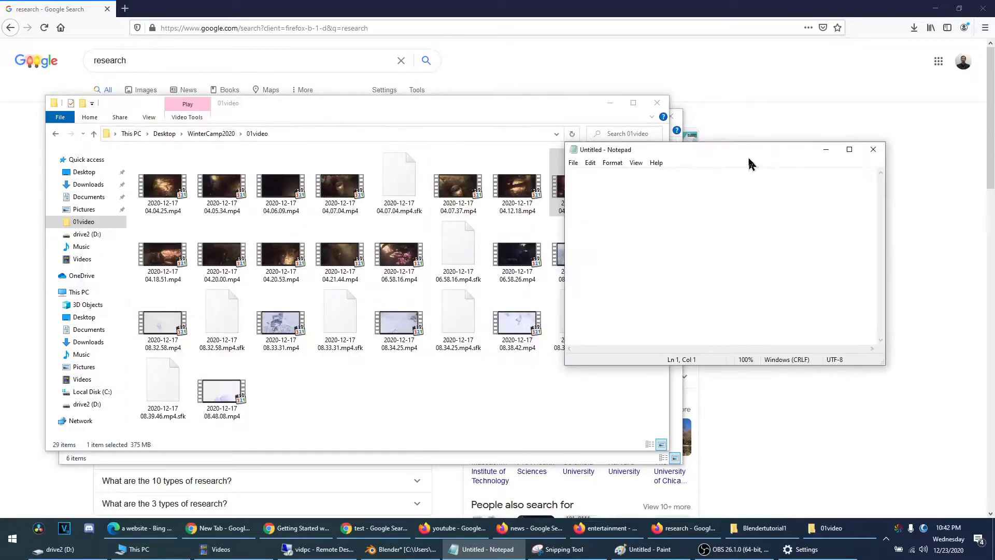
{"action": "left_click", "coordinate": [483, 554]}
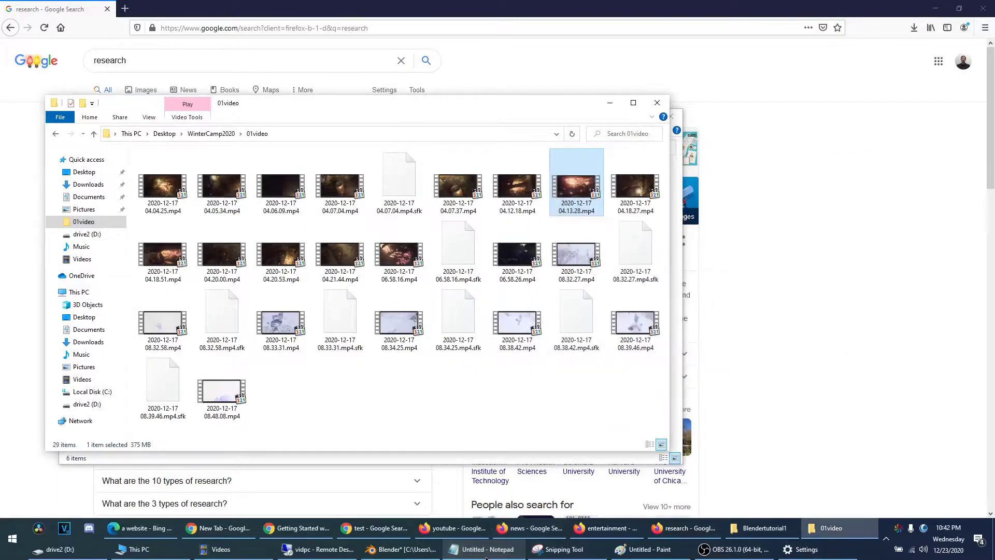
{"action": "left_click", "coordinate": [482, 555]}
Launch a second blank Notepad window from Notepad's taskbar jump list
{"action": "right_click", "coordinate": [498, 549]}
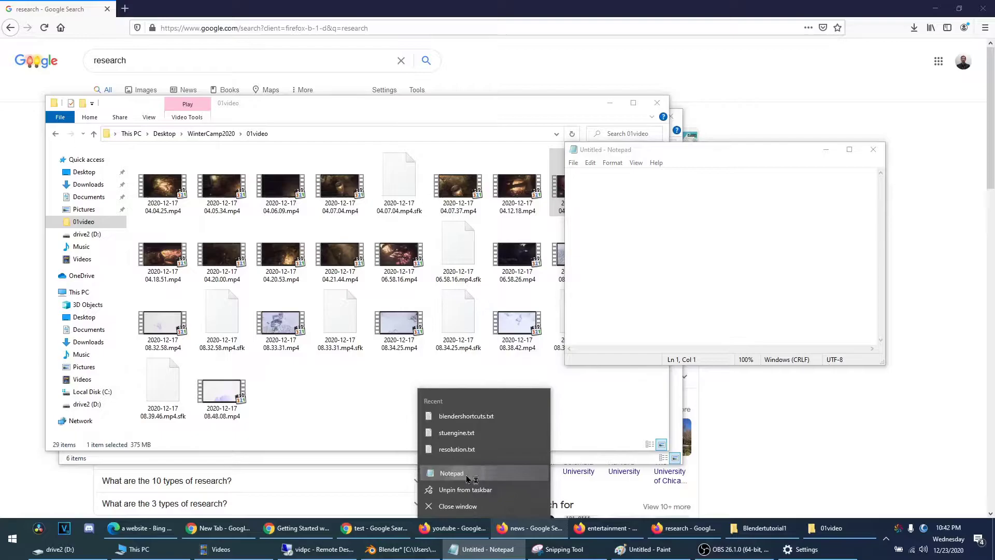
{"action": "left_click", "coordinate": [472, 471]}
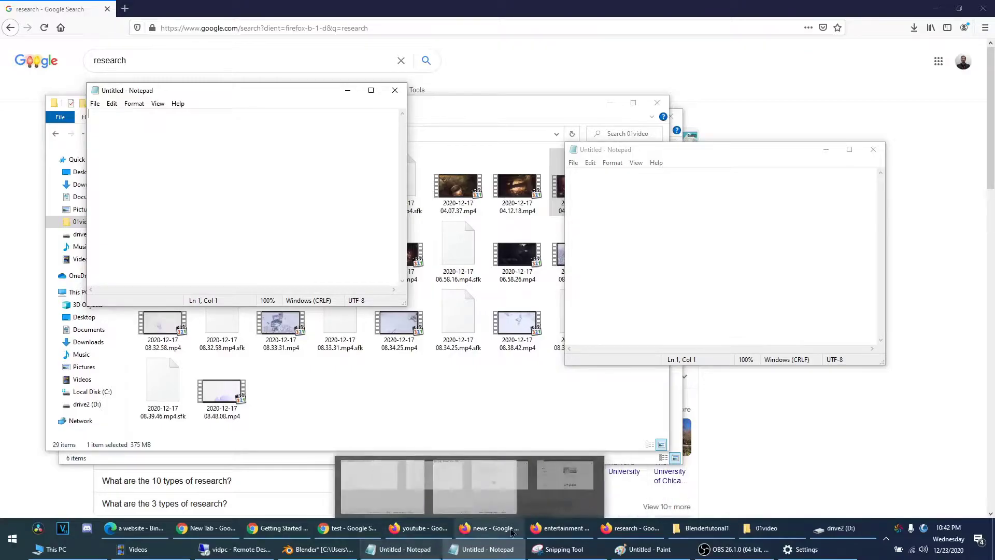
{"action": "left_click", "coordinate": [887, 551]}
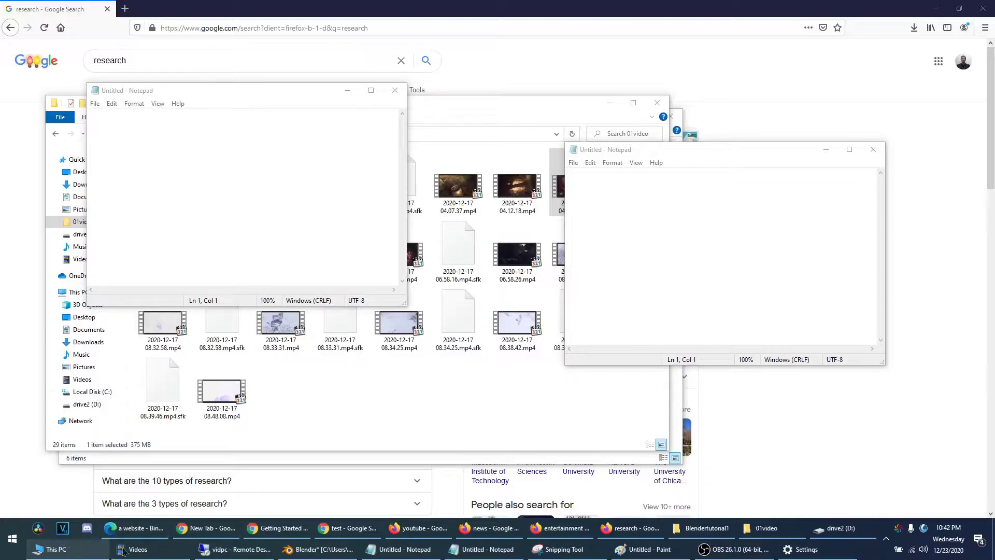
Reopen Taskbar settings from the taskbar menu and keep Combine taskbar buttons on Never
{"action": "right_click", "coordinate": [866, 556]}
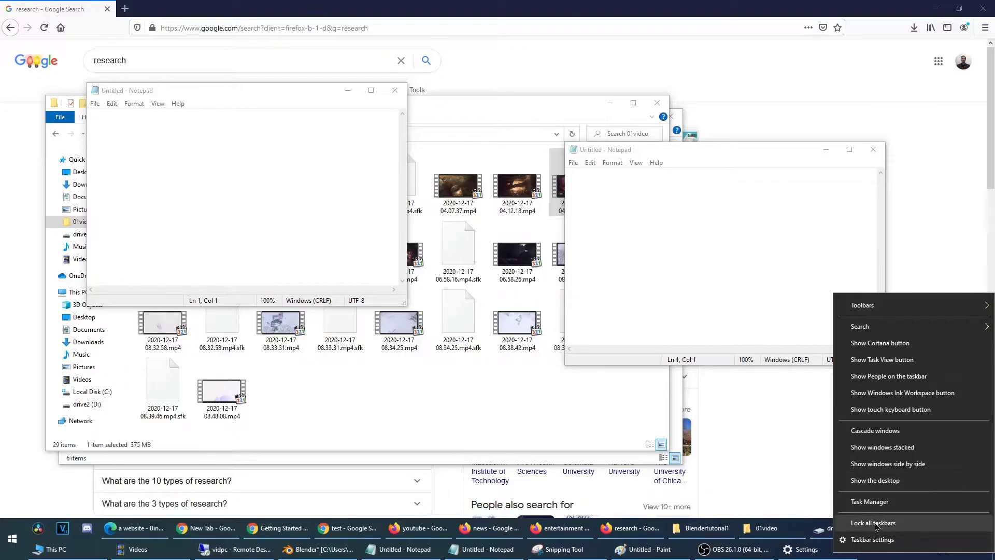
{"action": "left_click", "coordinate": [874, 540]}
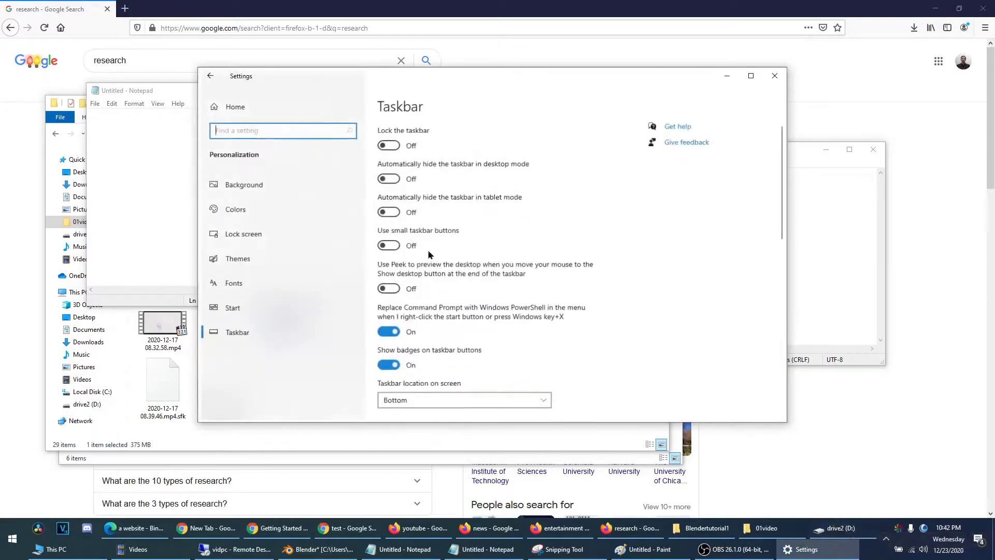
{"action": "scroll", "coordinate": [482, 315], "scroll_direction": "down", "scroll_amount": 5}
{"action": "scroll", "coordinate": [369, 191], "scroll_direction": "up", "scroll_amount": 2}
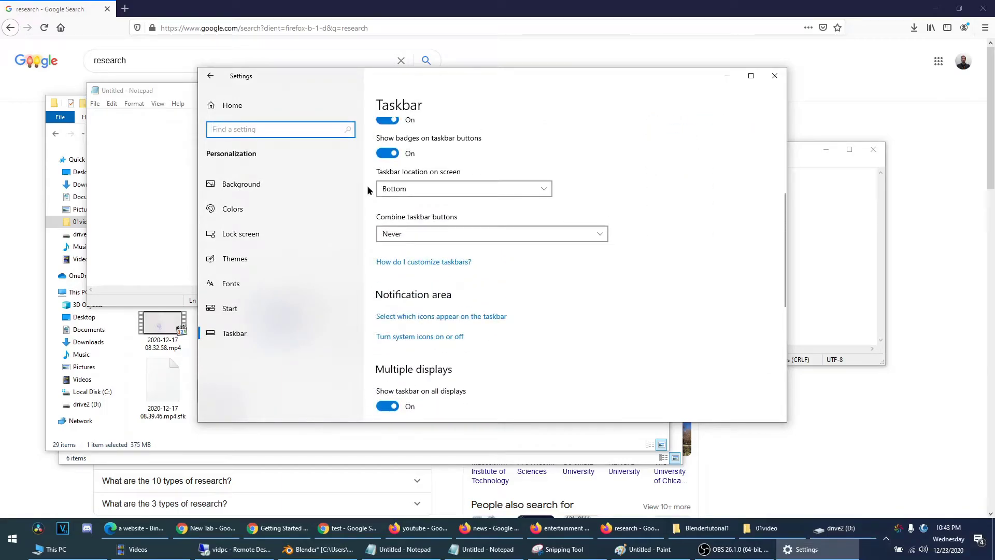
{"action": "left_click", "coordinate": [398, 234]}
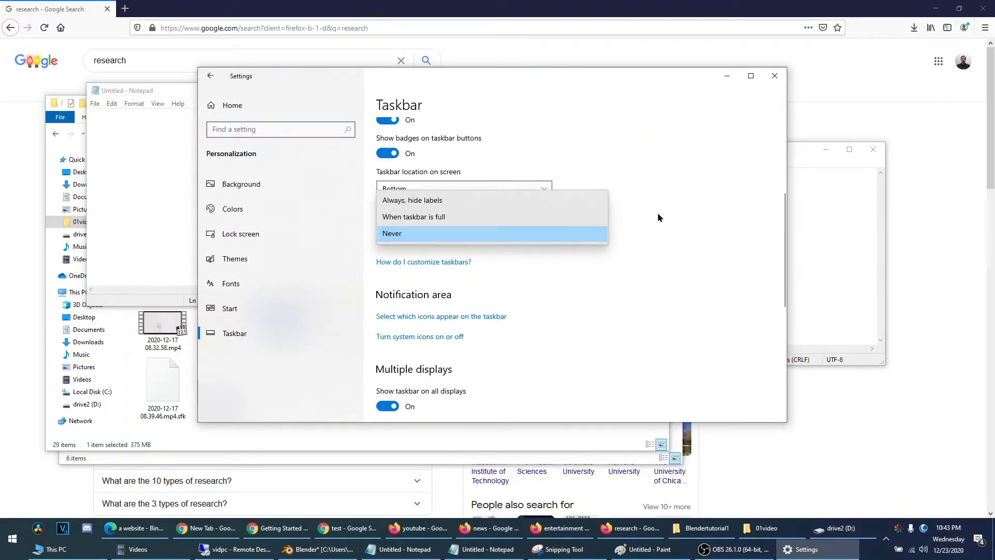
{"action": "left_click", "coordinate": [700, 224]}
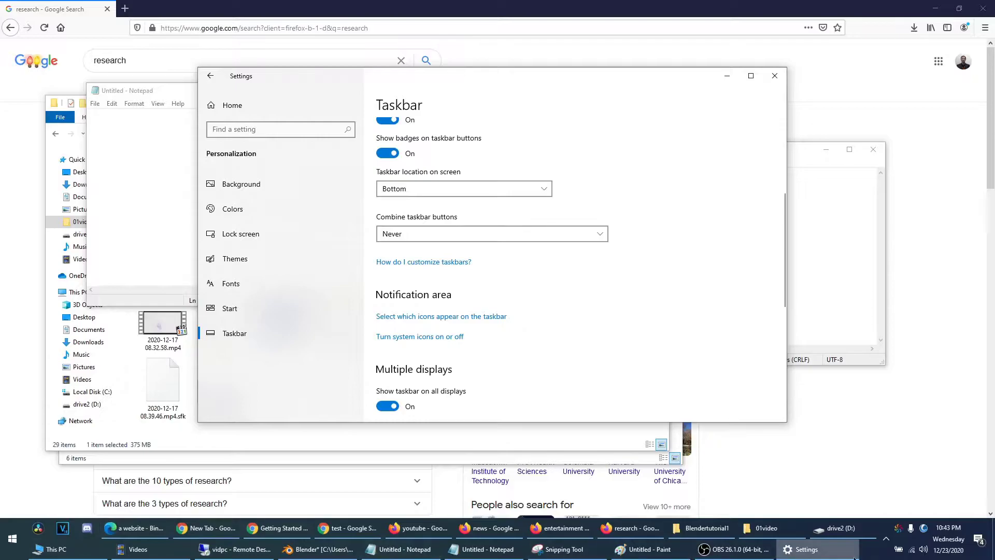
{"action": "right_click", "coordinate": [866, 529]}
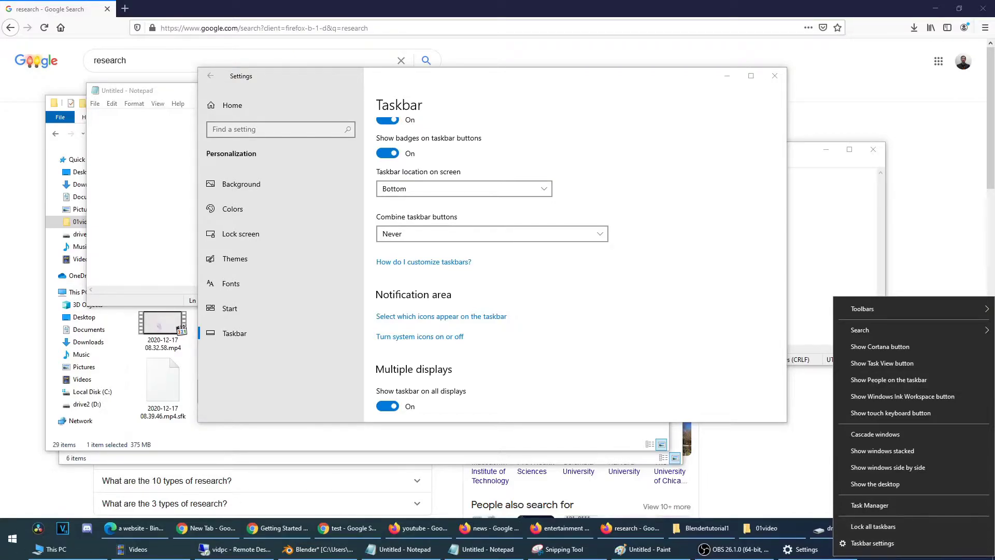
{"action": "key", "text": "Escape"}
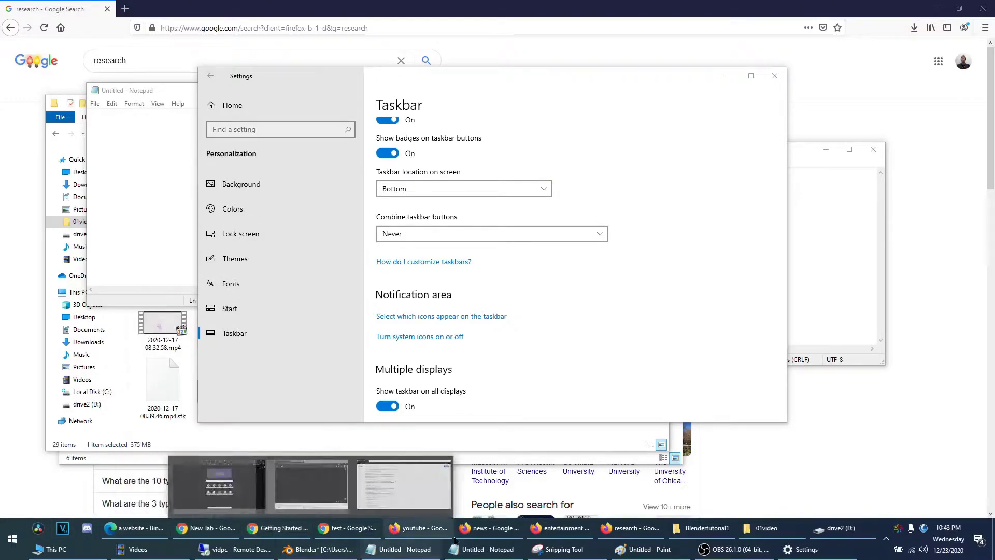
{"action": "mouse_move", "coordinate": [519, 531]}
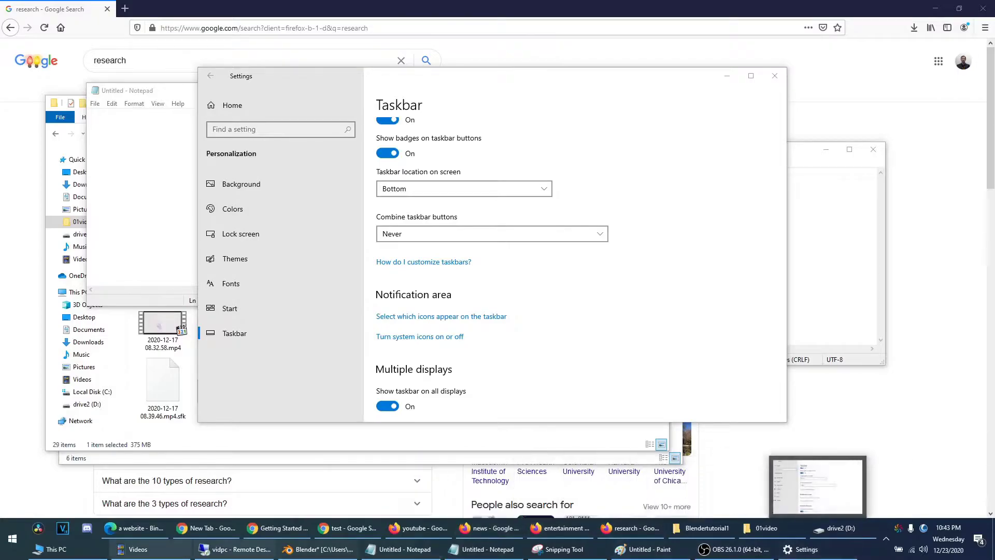
{"action": "left_click", "coordinate": [11, 538]}
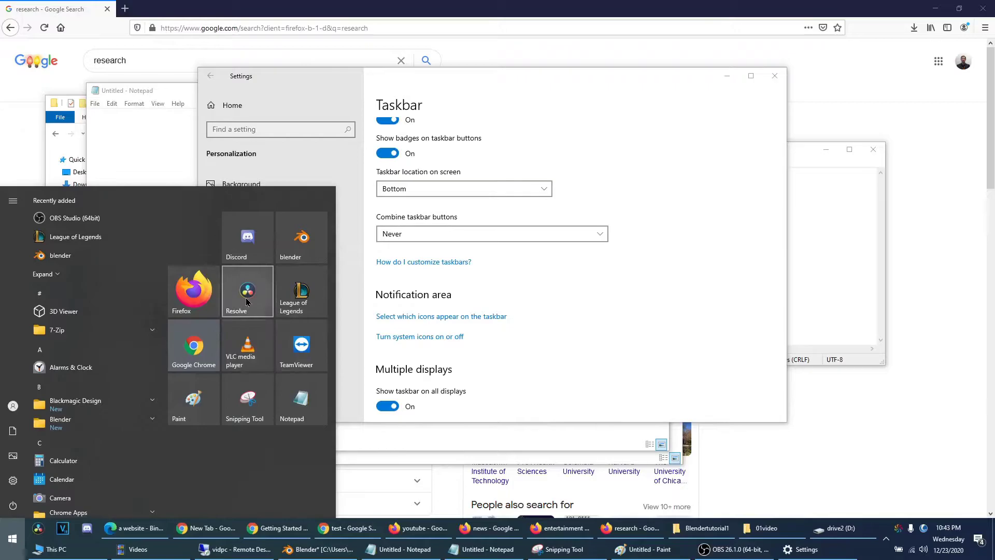
{"action": "left_click", "coordinate": [12, 538]}
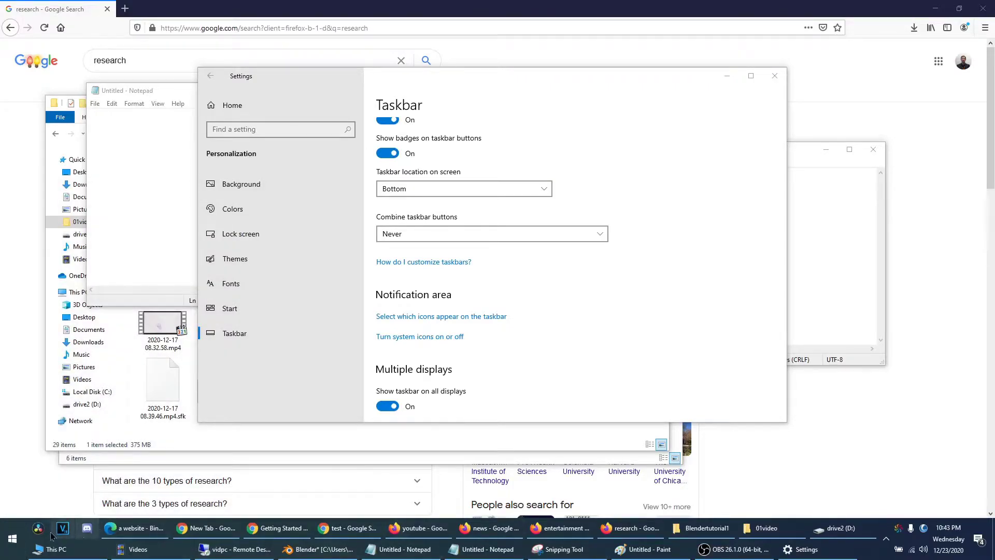
Check the uncombined taskbar buttons, with each window listed separately
{"action": "mouse_move", "coordinate": [258, 534]}
{"action": "mouse_move", "coordinate": [389, 532]}
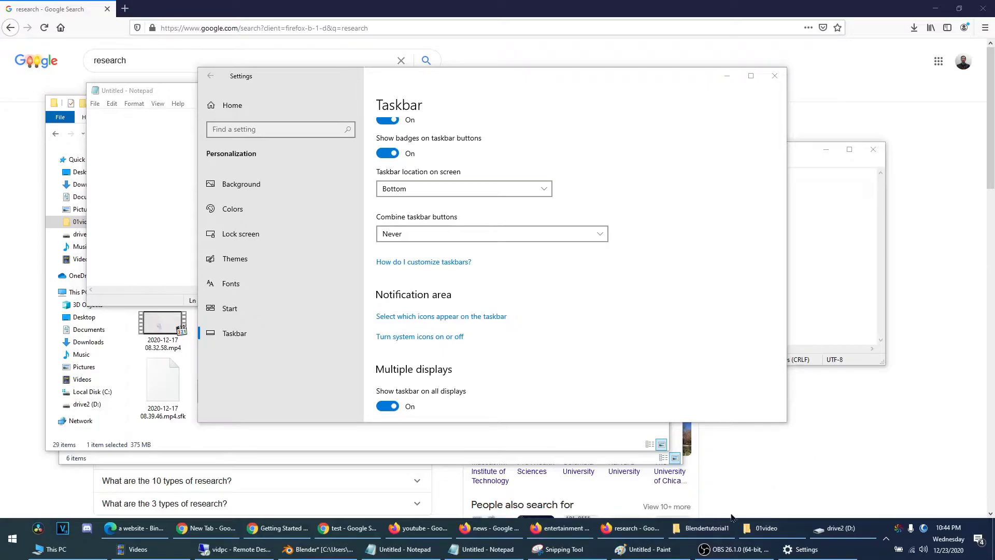
{"action": "mouse_move", "coordinate": [718, 539]}
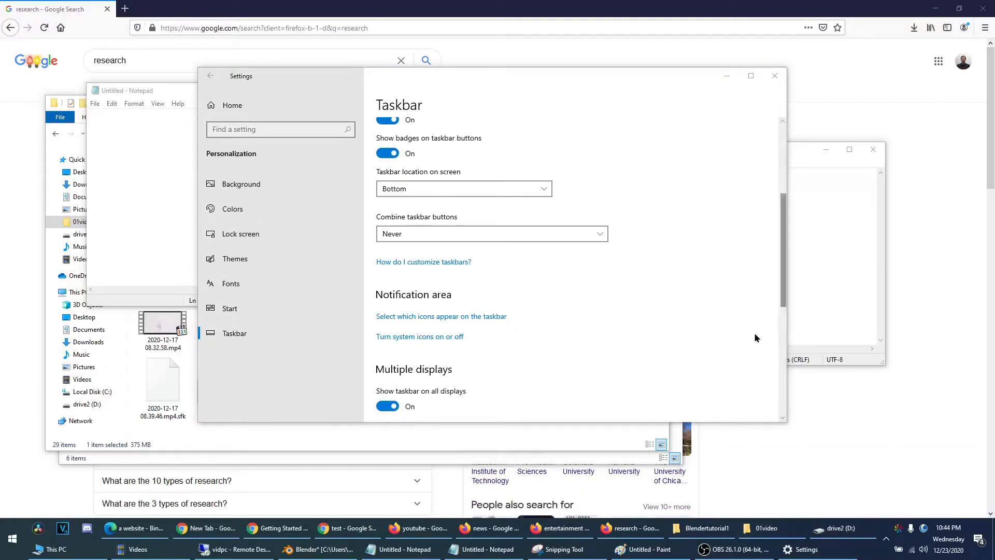
{"action": "mouse_move", "coordinate": [141, 558]}
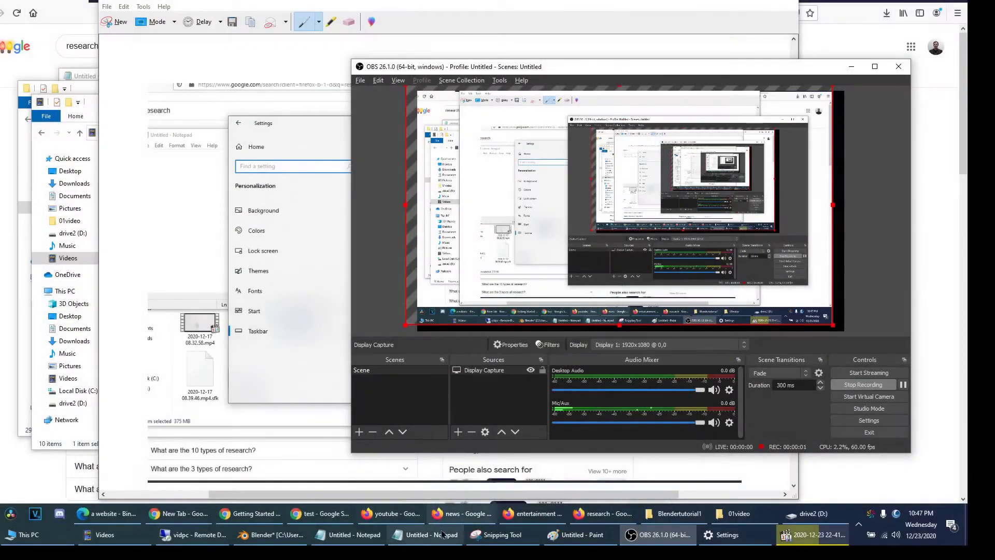
Bring the Settings snip forward and check Lightshot's version 5.5.0.4 in its tray About box
{"action": "left_click", "coordinate": [489, 539]}
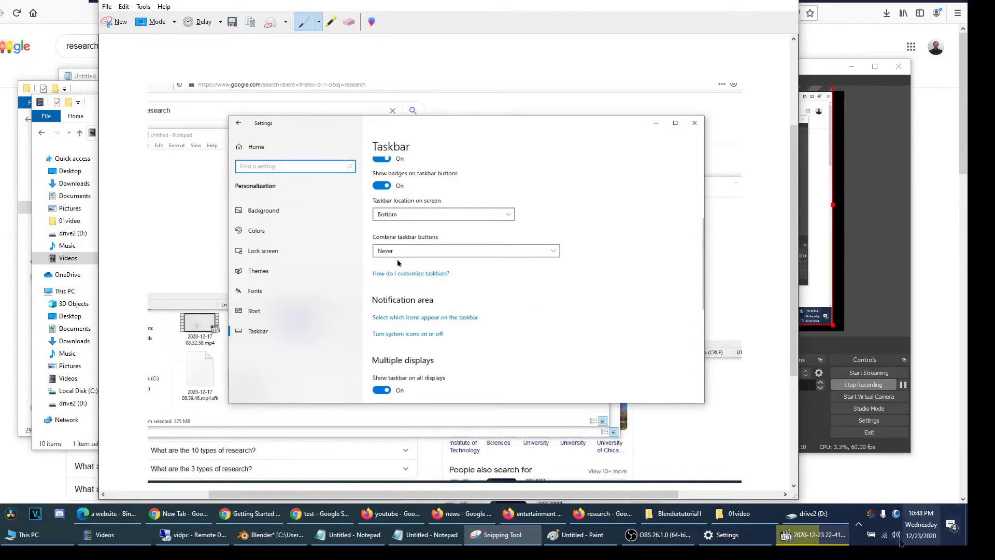
{"action": "left_click", "coordinate": [860, 531]}
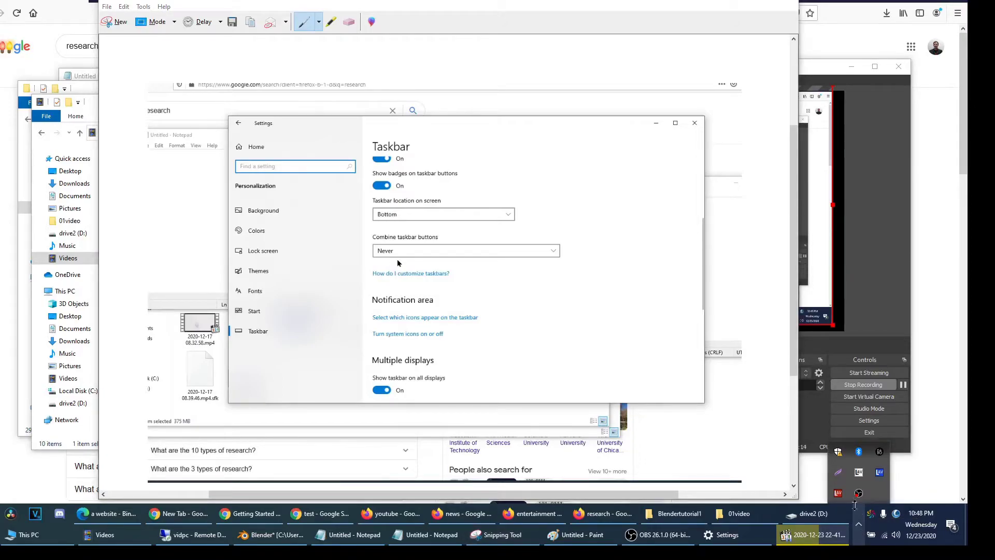
{"action": "right_click", "coordinate": [838, 472]}
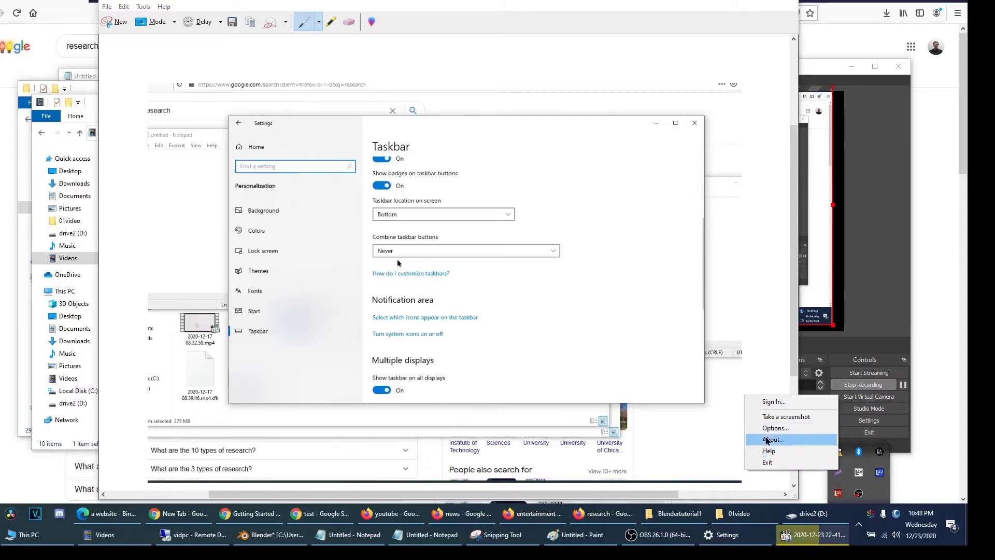
{"action": "left_click", "coordinate": [771, 440]}
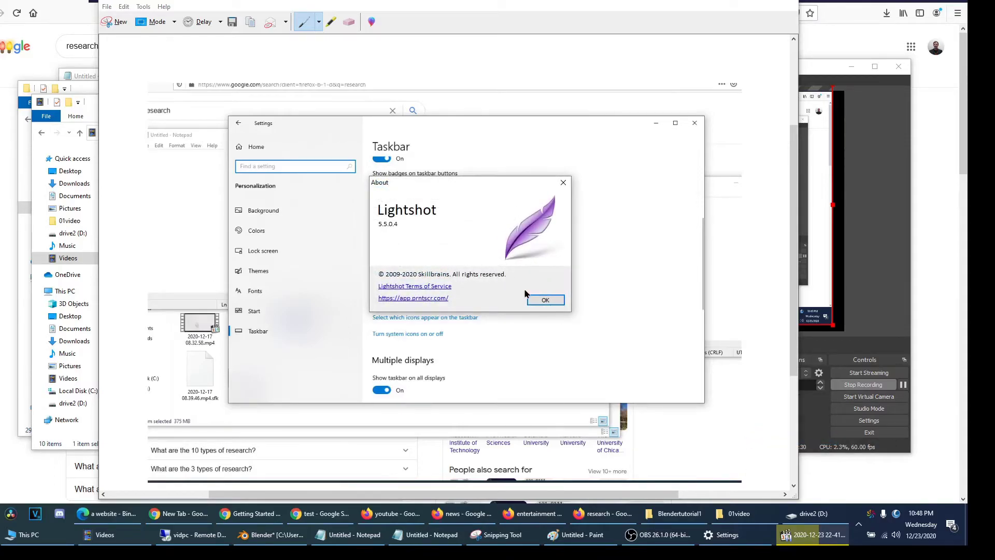
{"action": "left_click", "coordinate": [542, 300]}
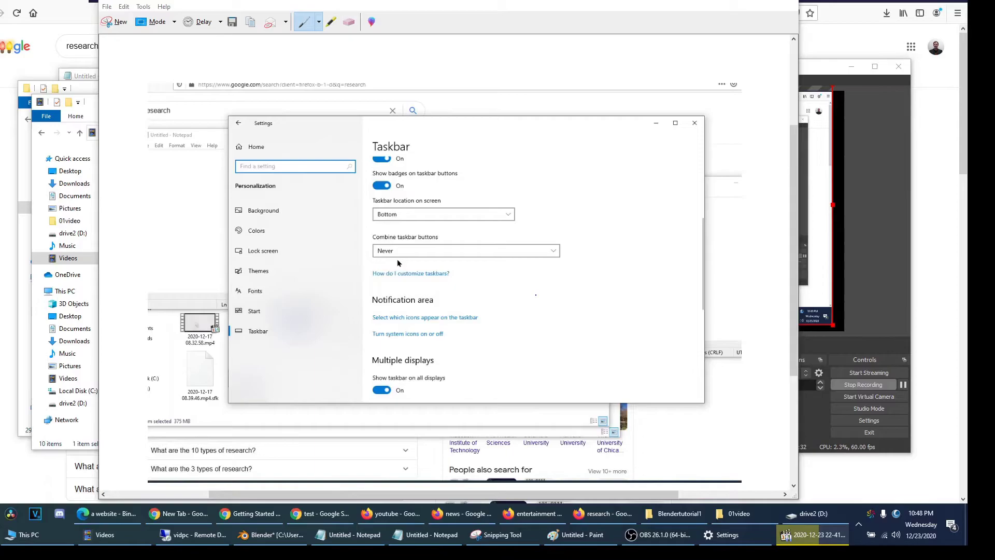
Start a Lightshot capture and select an 850x305 region of the Taskbar settings
{"action": "key", "text": "super"}
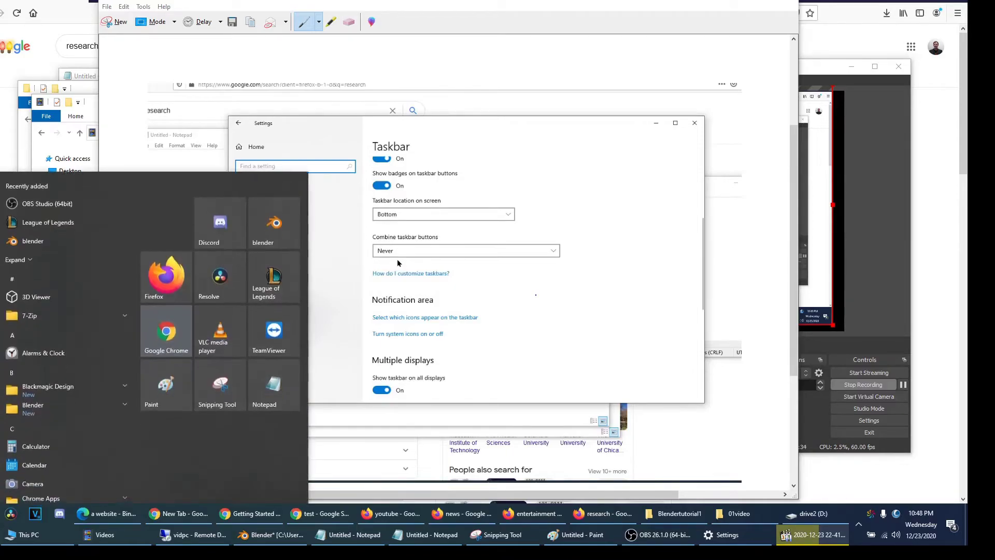
{"action": "key", "text": "super"}
{"action": "key", "text": "Print"}
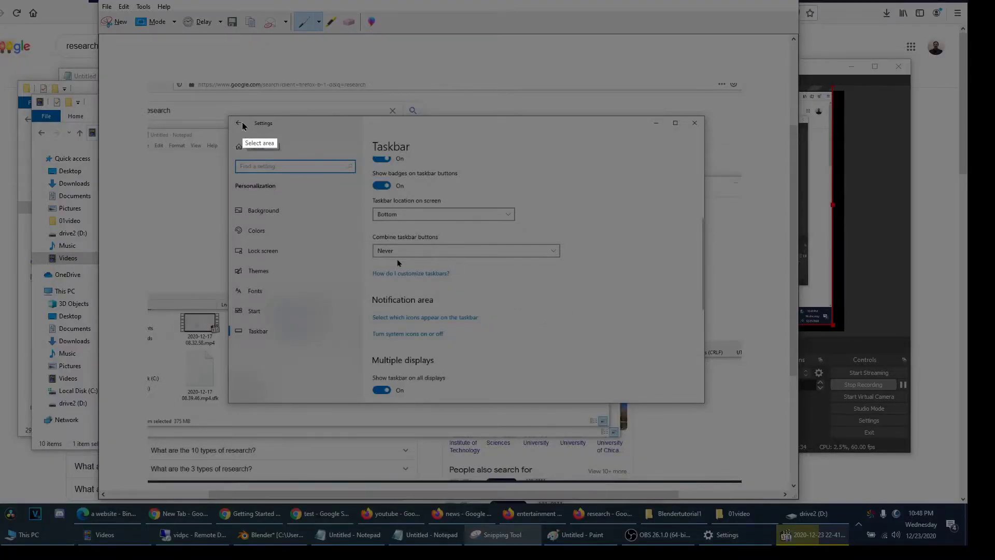
{"action": "left_click_drag", "start_coordinate": [242, 121], "coordinate": [618, 361]}
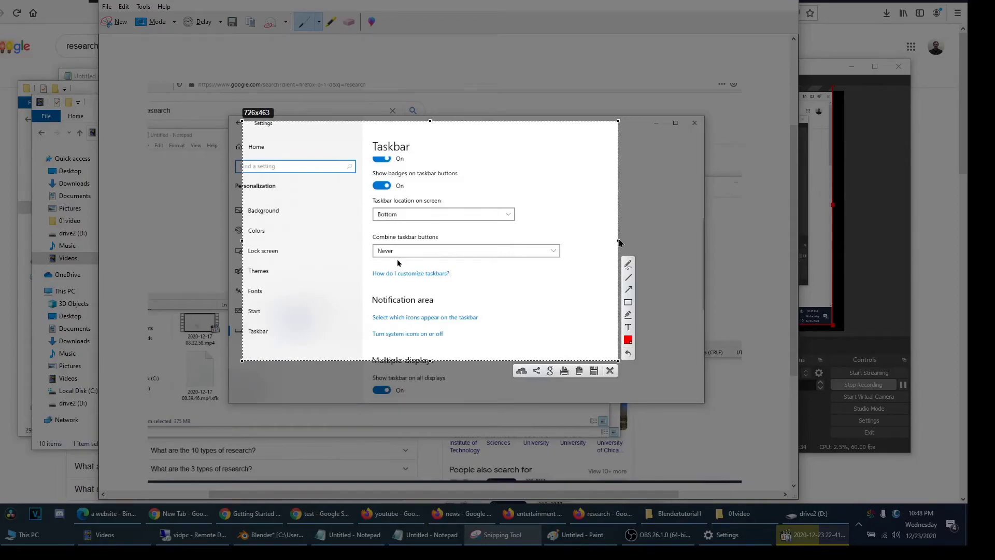
{"action": "left_click_drag", "start_coordinate": [618, 240], "coordinate": [683, 240]}
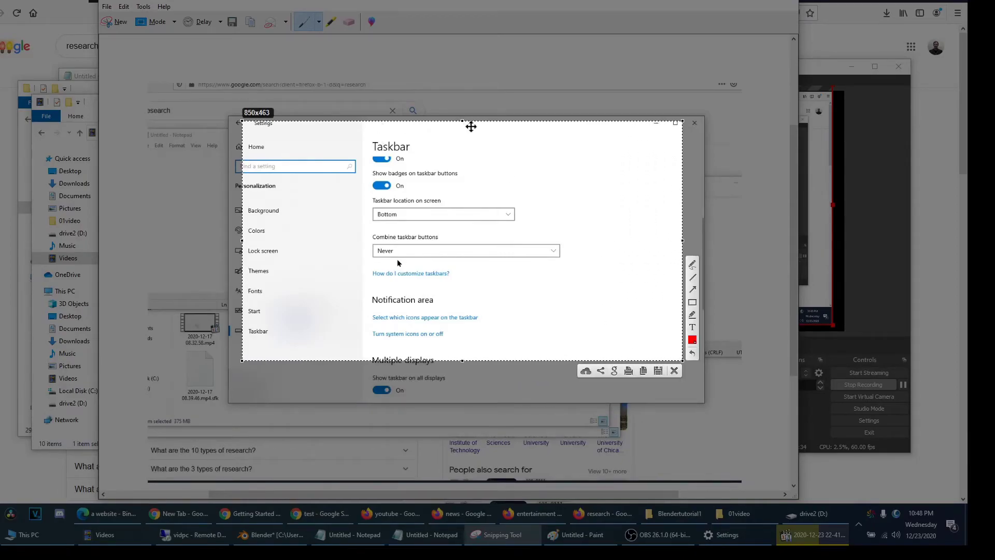
{"action": "left_click_drag", "start_coordinate": [461, 121], "coordinate": [461, 202]}
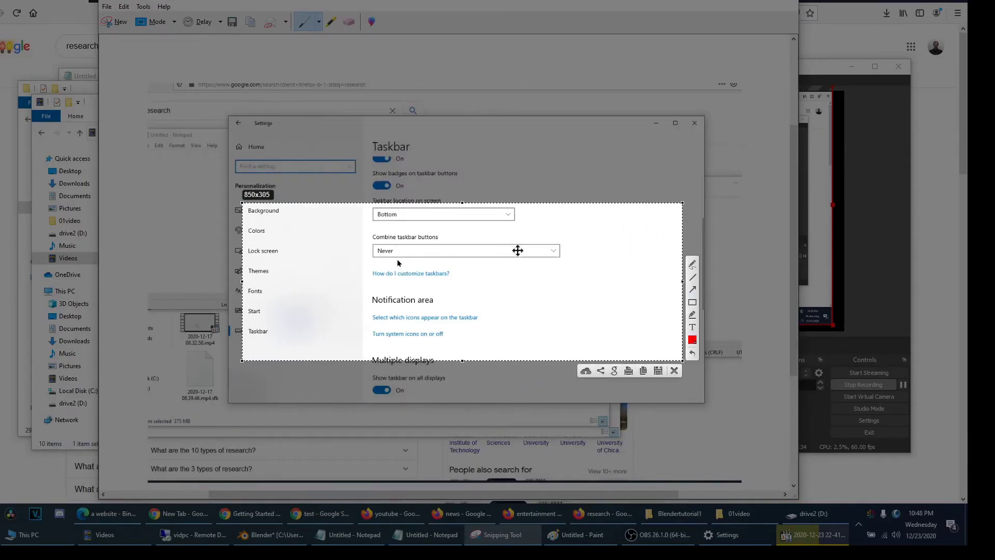
Upload the capture to prnt.sc and copy its link
{"action": "left_click", "coordinate": [585, 371]}
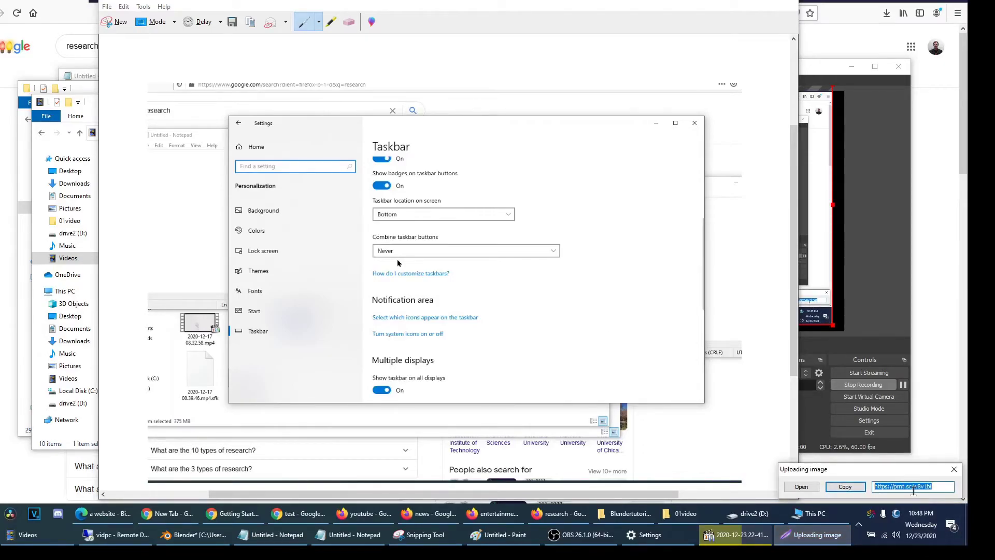
{"action": "left_click", "coordinate": [914, 487]}
{"action": "left_click", "coordinate": [831, 482]}
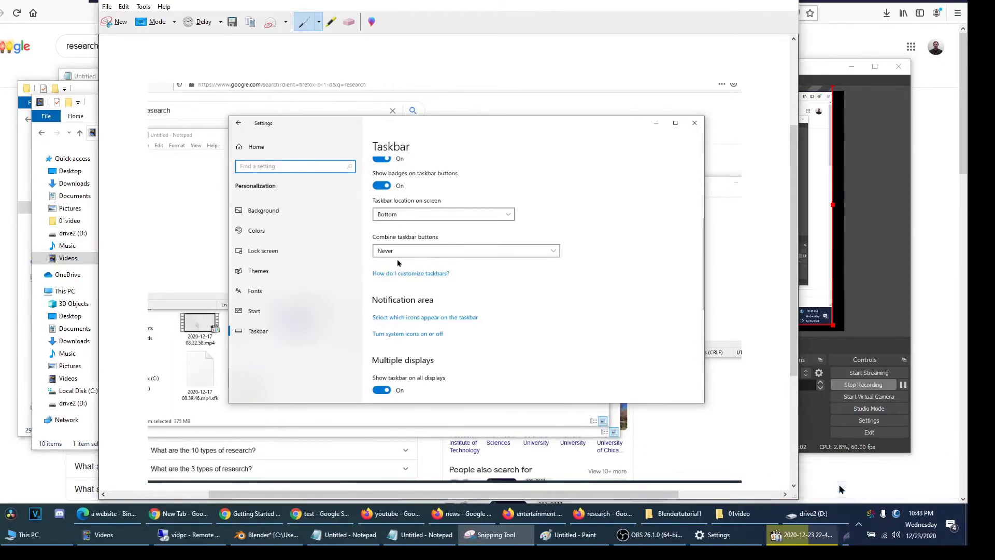
Paste the copied prnt.sc link into Firefox's address bar and load the screenshot page
{"action": "left_click", "coordinate": [539, 515]}
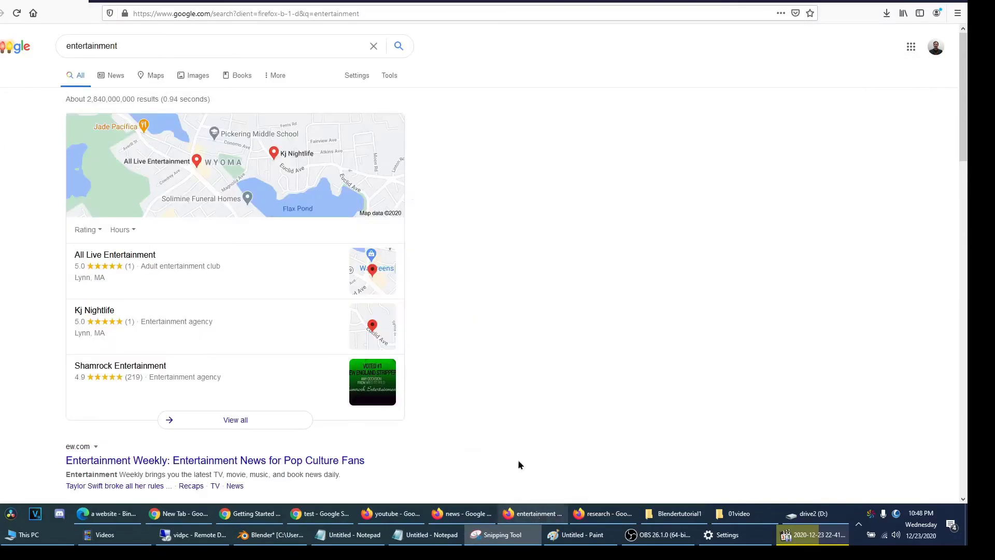
{"action": "left_click", "coordinate": [300, 13]}
{"action": "key", "text": "ctrl+v"}
{"action": "key", "text": "Return"}
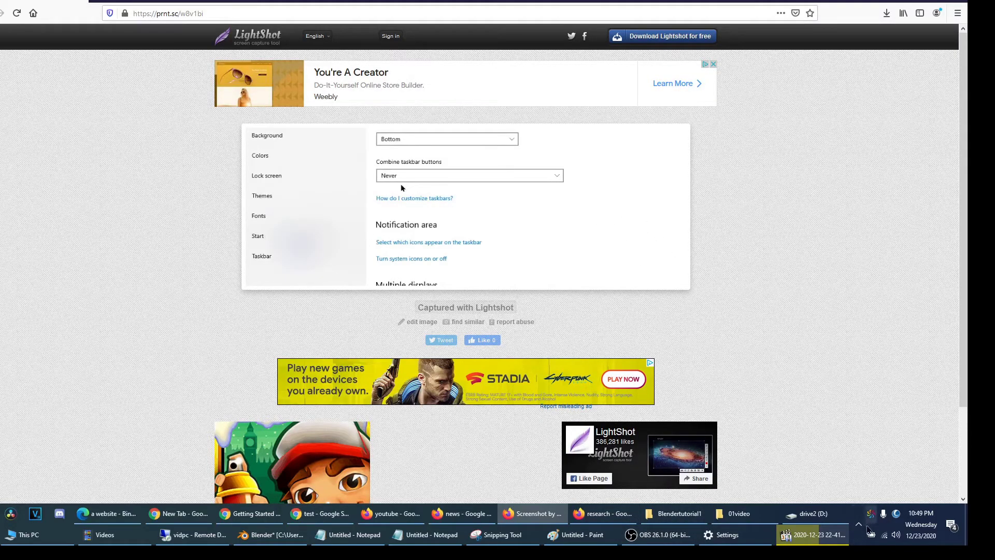
{"action": "left_click", "coordinate": [859, 529]}
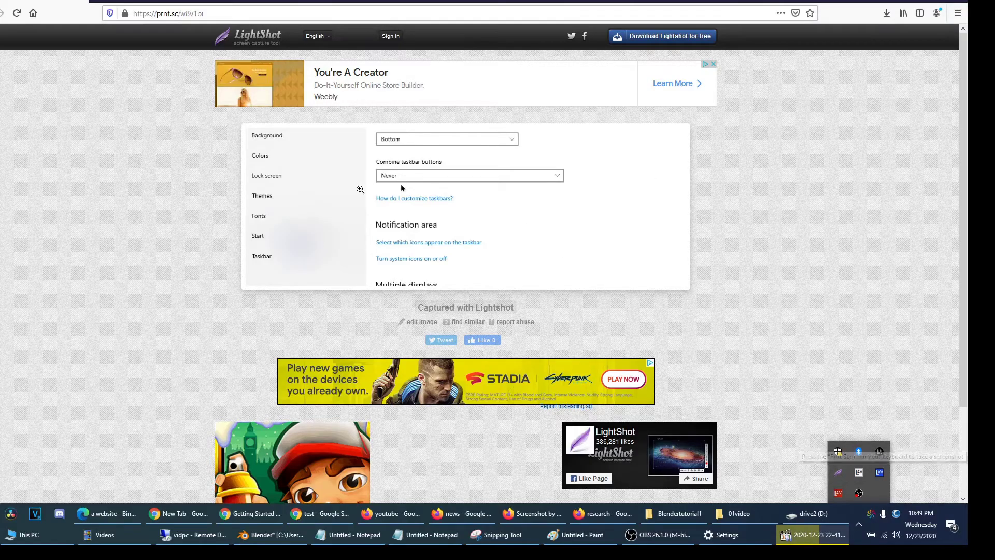
{"action": "left_click", "coordinate": [846, 283]}
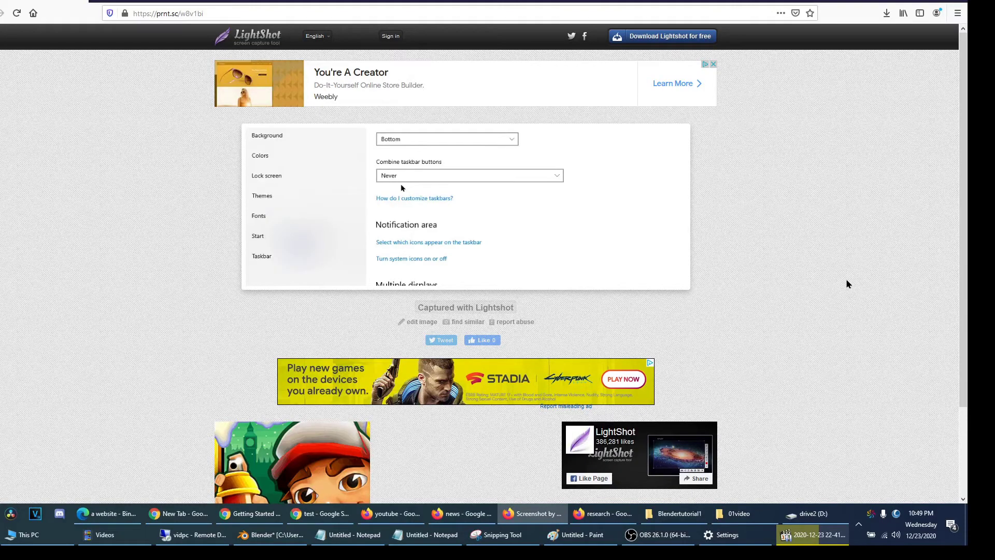
Start a Lightshot capture of a 673x520 prnt.sc page region, then cancel it
{"action": "key", "text": "Print"}
{"action": "left_click_drag", "start_coordinate": [271, 141], "coordinate": [621, 411]}
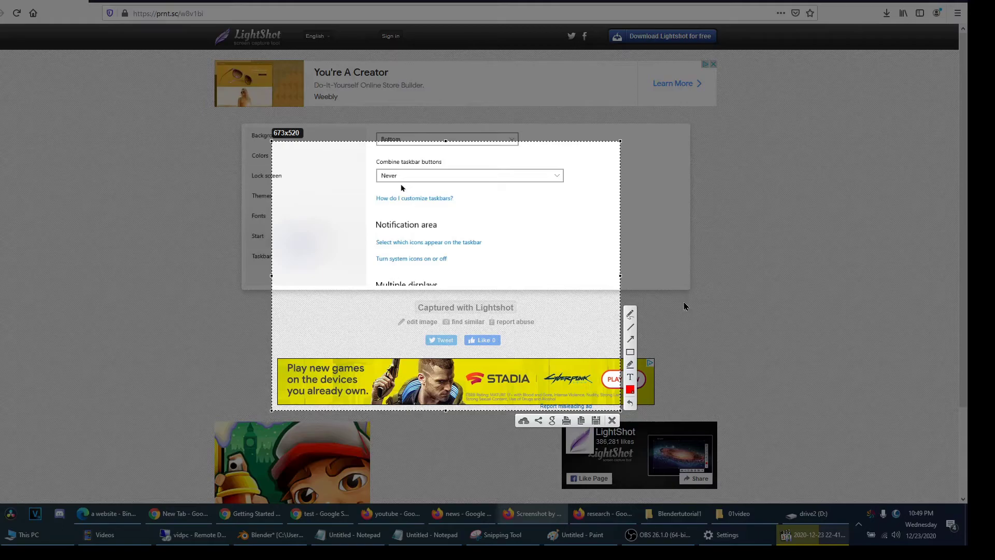
{"action": "key", "text": "Escape"}
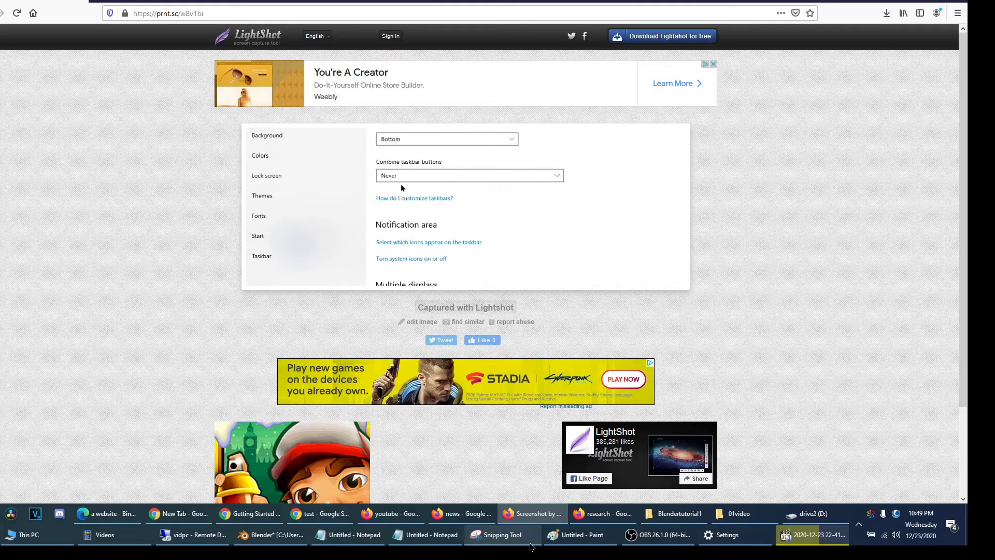
Bring Snipping Tool forward, move it up and right, and start a new snip
{"action": "left_click", "coordinate": [532, 544]}
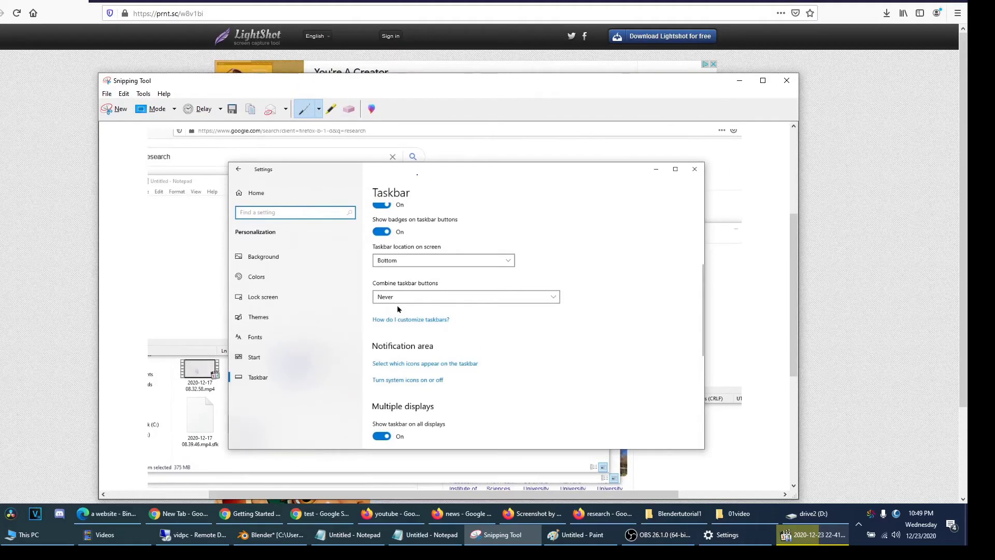
{"action": "left_click_drag", "start_coordinate": [363, 81], "coordinate": [497, 41]}
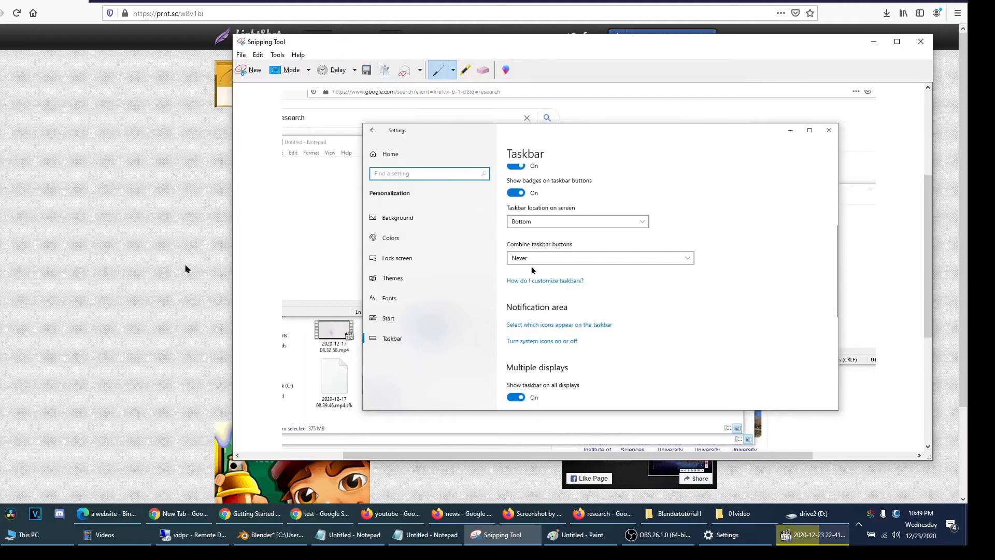
{"action": "left_click", "coordinate": [503, 534]}
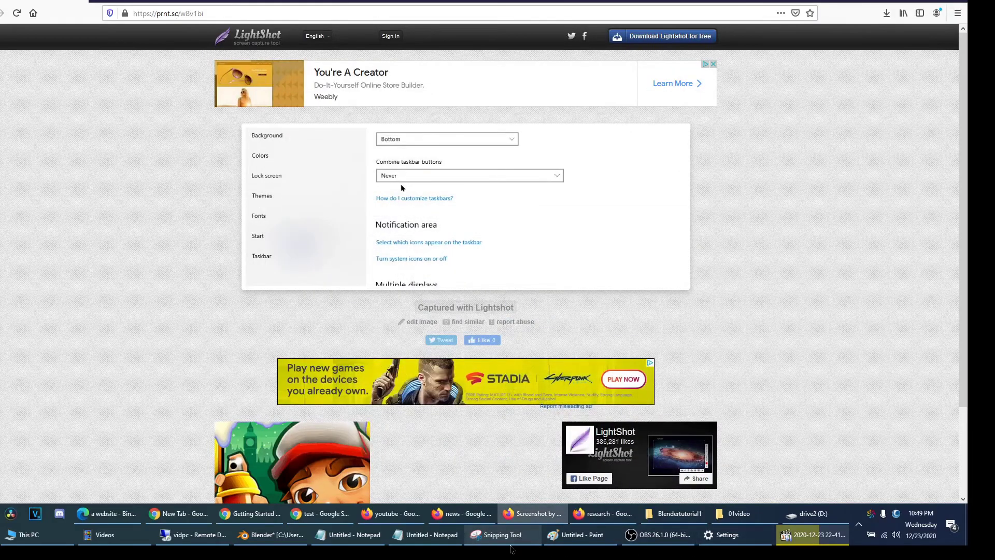
{"action": "left_click", "coordinate": [503, 535]}
{"action": "left_click", "coordinate": [252, 69]}
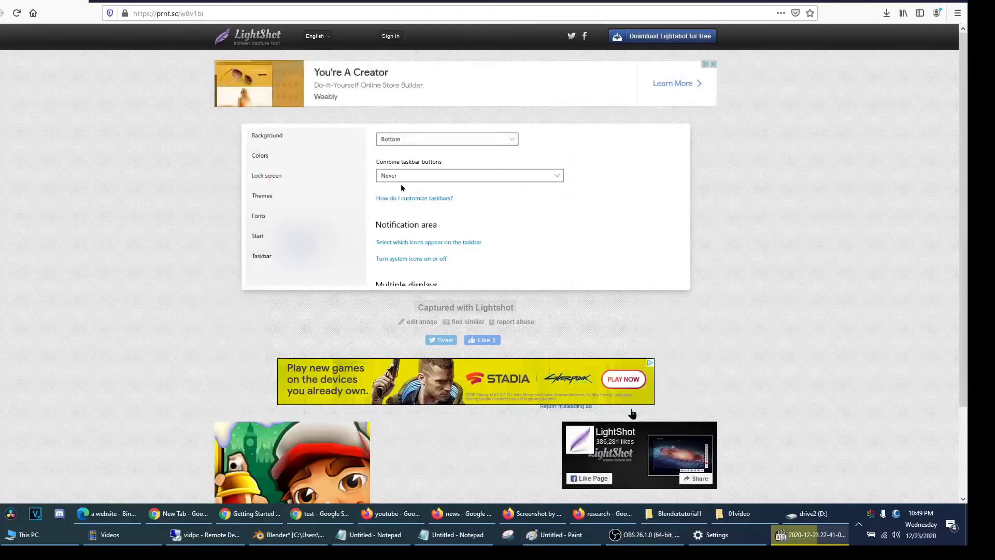
Snip the prnt.sc page area showing the uploaded taskbar capture and bring the snip forward over Firefox
{"action": "left_click_drag", "start_coordinate": [636, 410], "coordinate": [270, 157]}
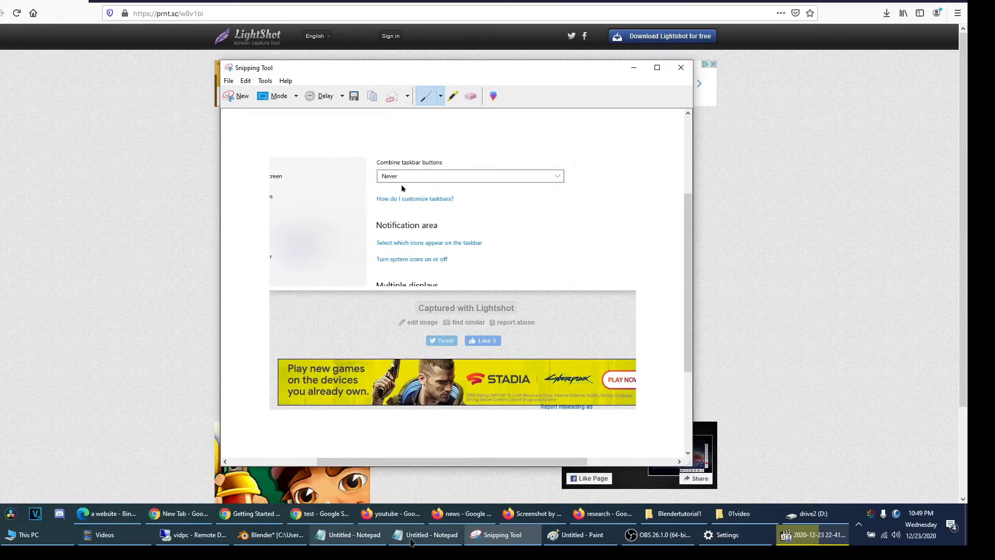
{"action": "left_click", "coordinate": [701, 469]}
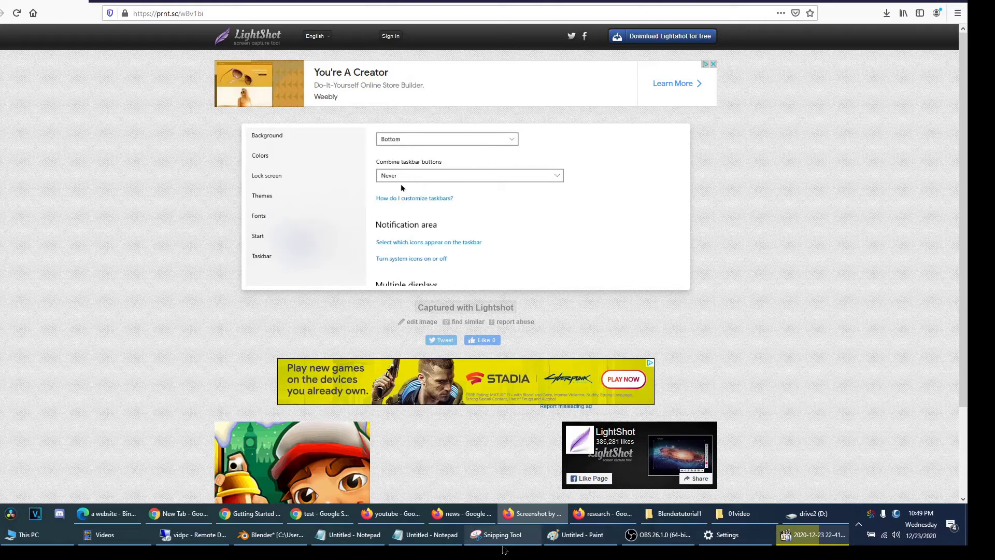
{"action": "left_click", "coordinate": [501, 539]}
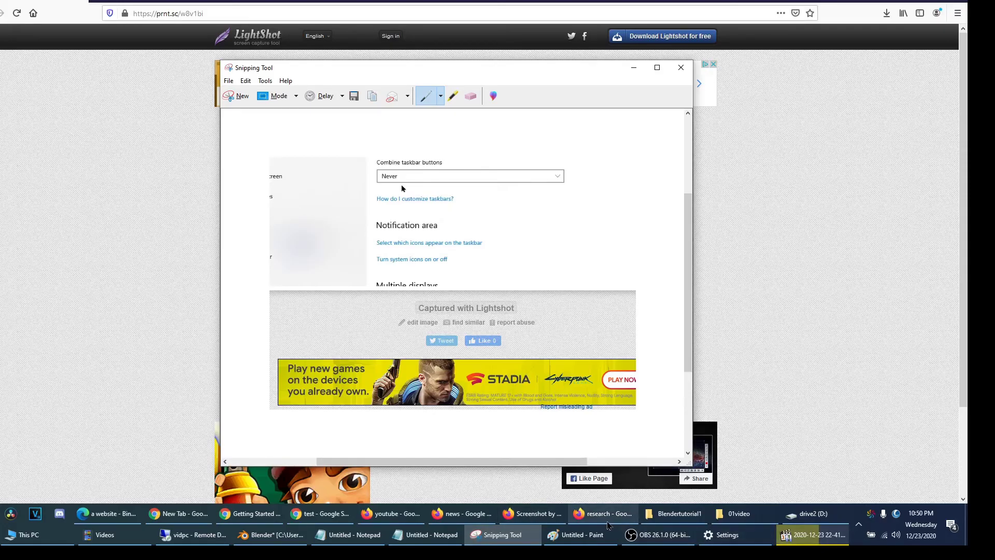
{"action": "mouse_move", "coordinate": [643, 519]}
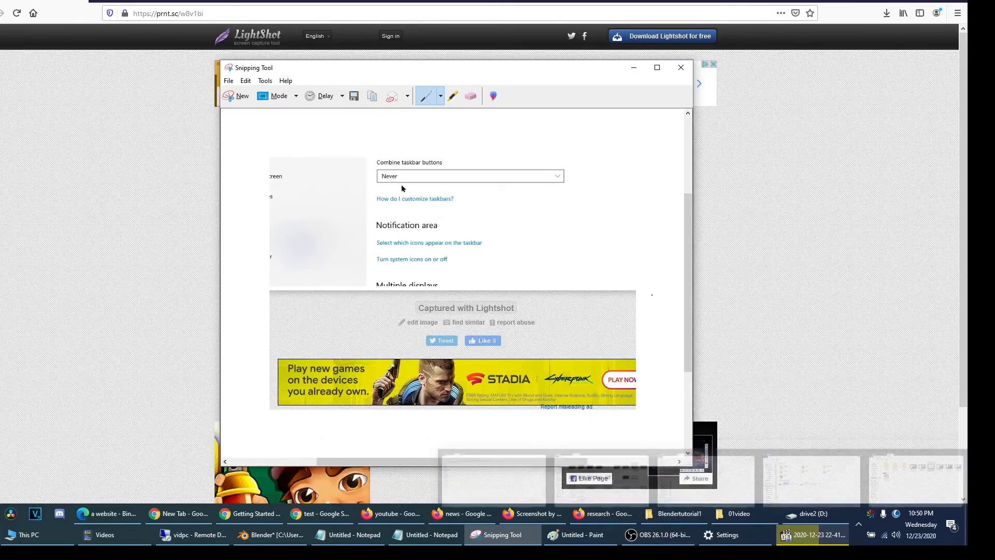